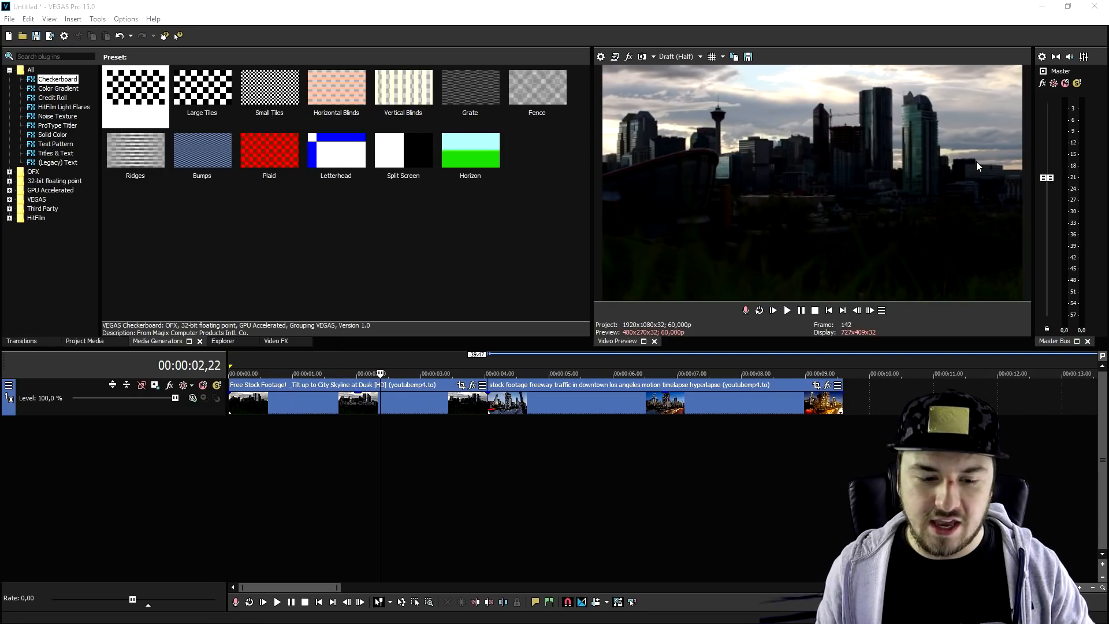
Split the city skyline clip near its end, at about 00:00:03,28, leaving a short piece before the freeway clip.
click(438, 408)
scroll(618, 428, up, 2)
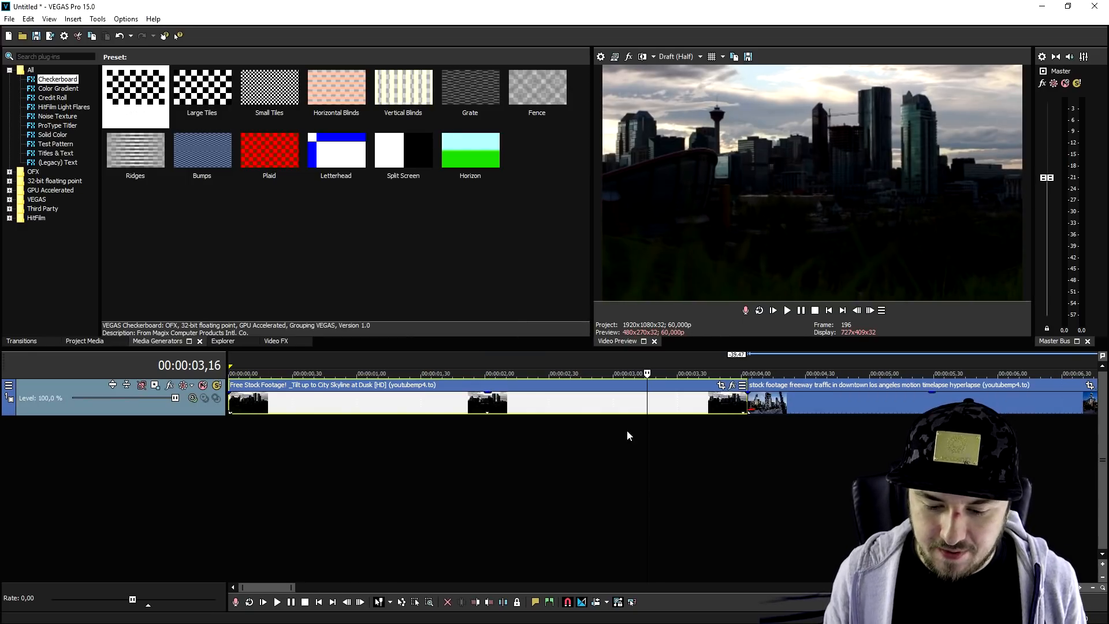
click(745, 399)
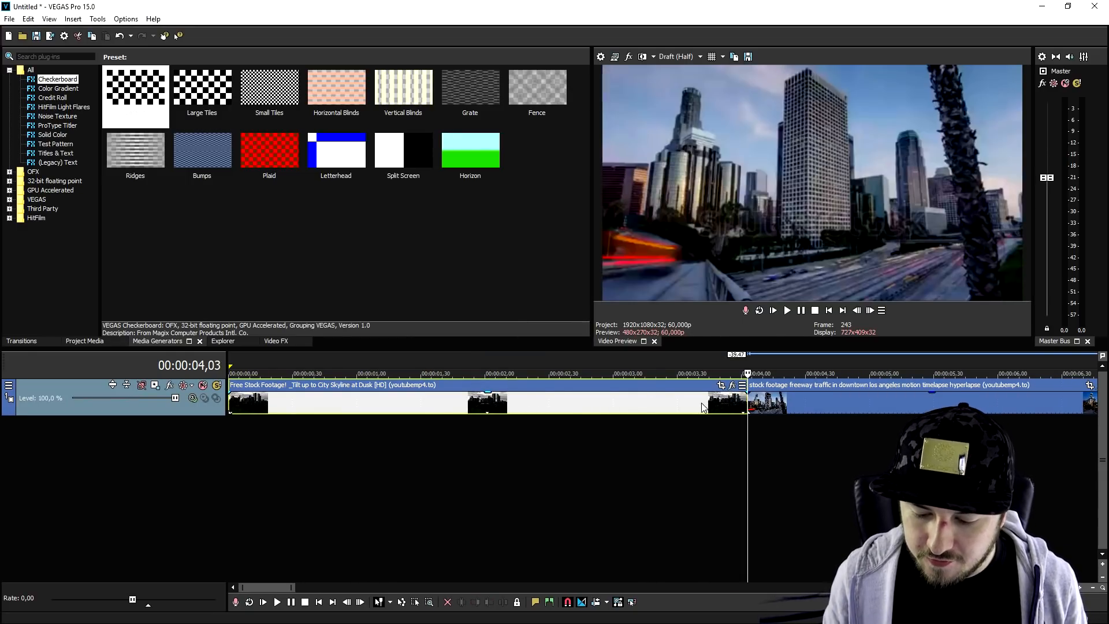
click(673, 409)
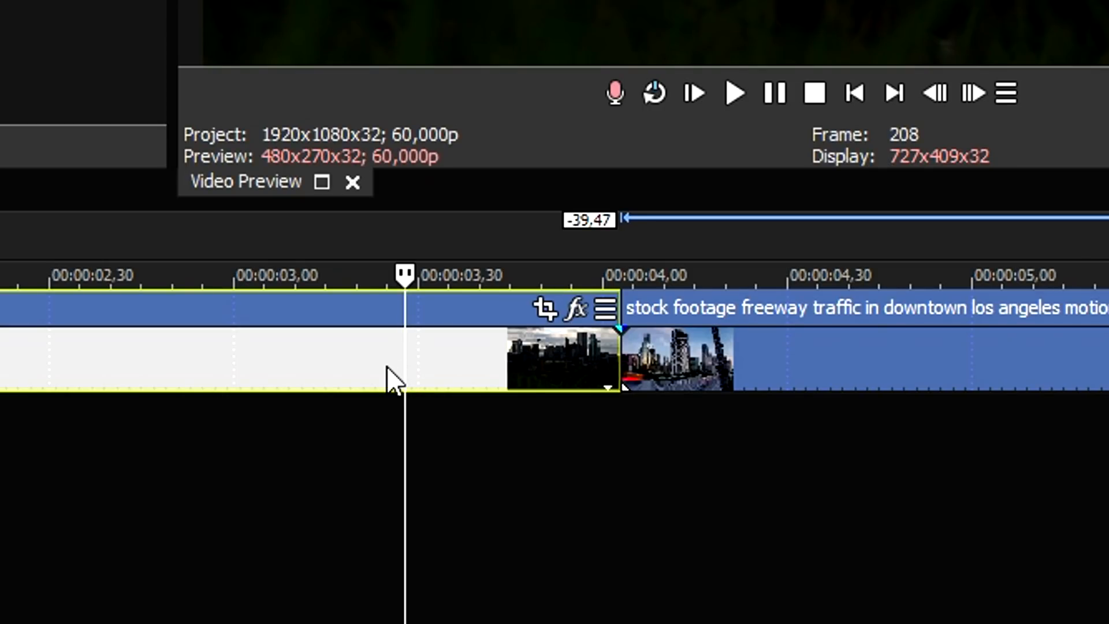
key(s)
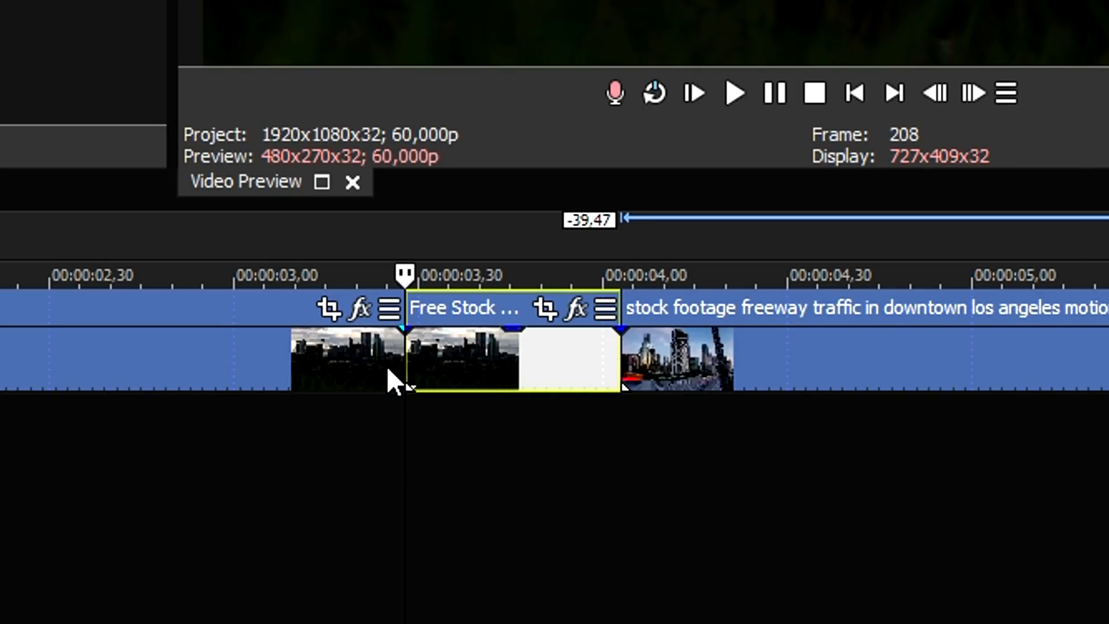
Split the freeway traffic clip shortly after its start, at 00:00:04,34.
click(781, 351)
click(809, 355)
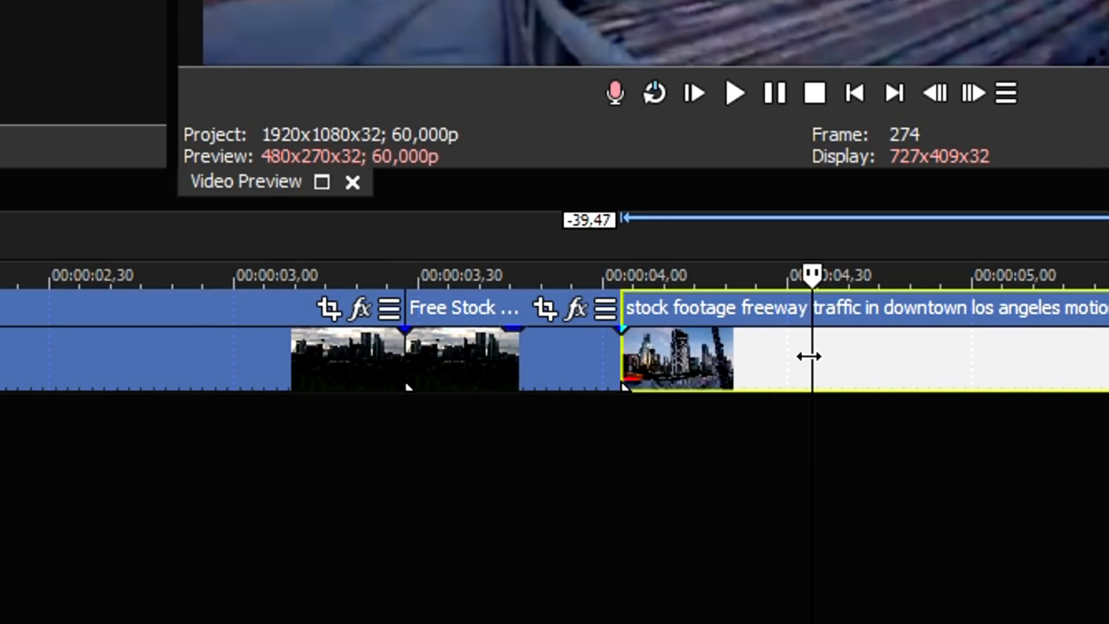
key(s)
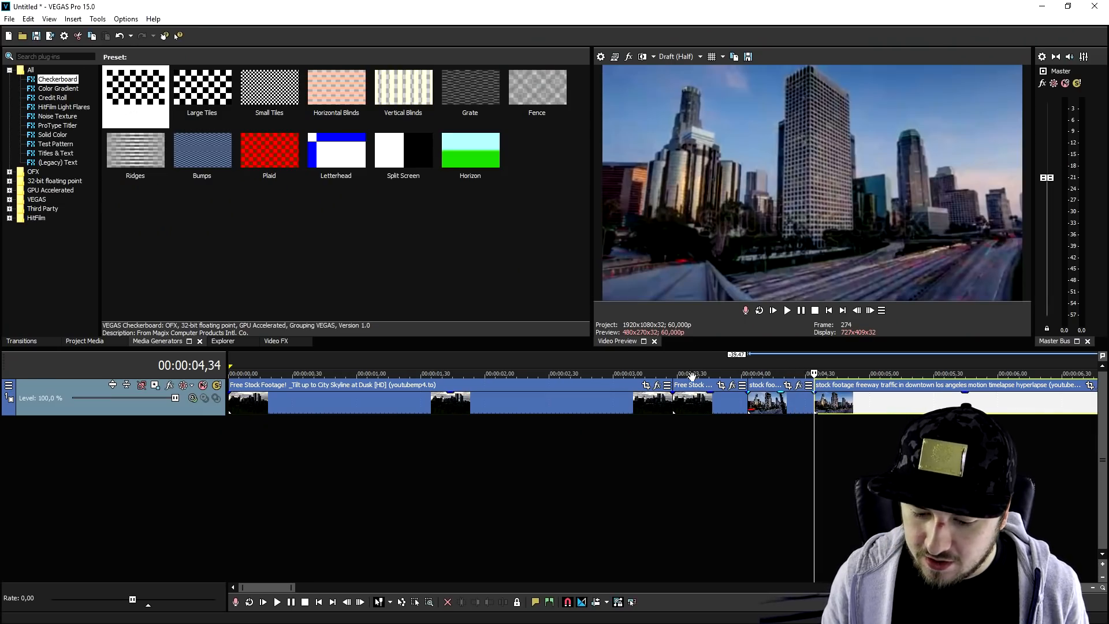
In the short skyline piece's Pan/Crop, shrink the frame to about 1189 × 669 and shift it up to Y centre 348 at 00:00:00,06.
click(680, 403)
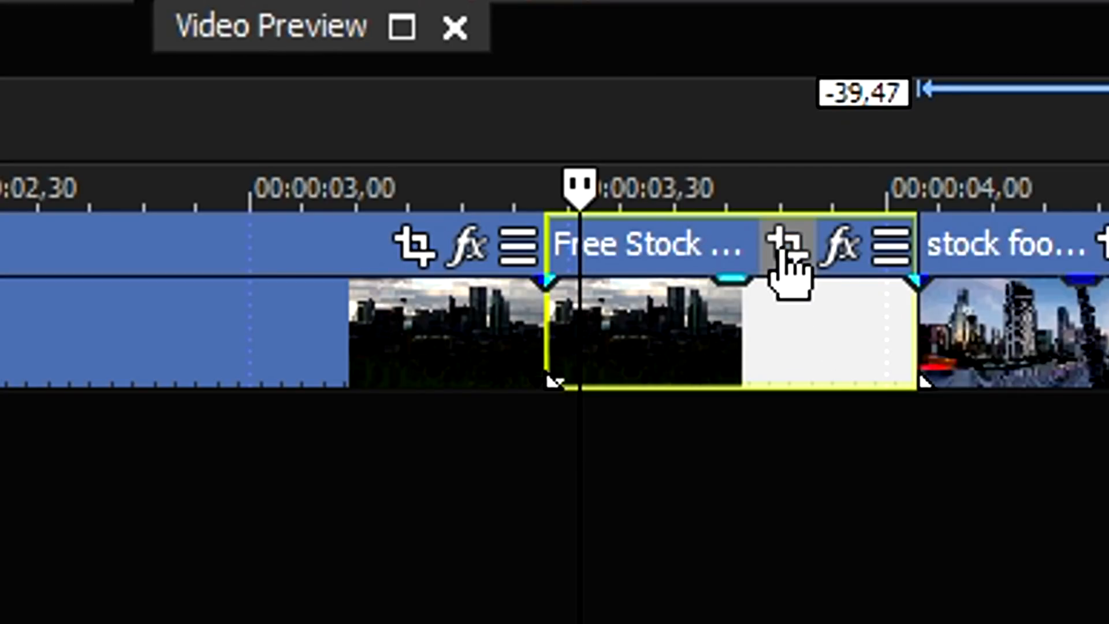
click(786, 250)
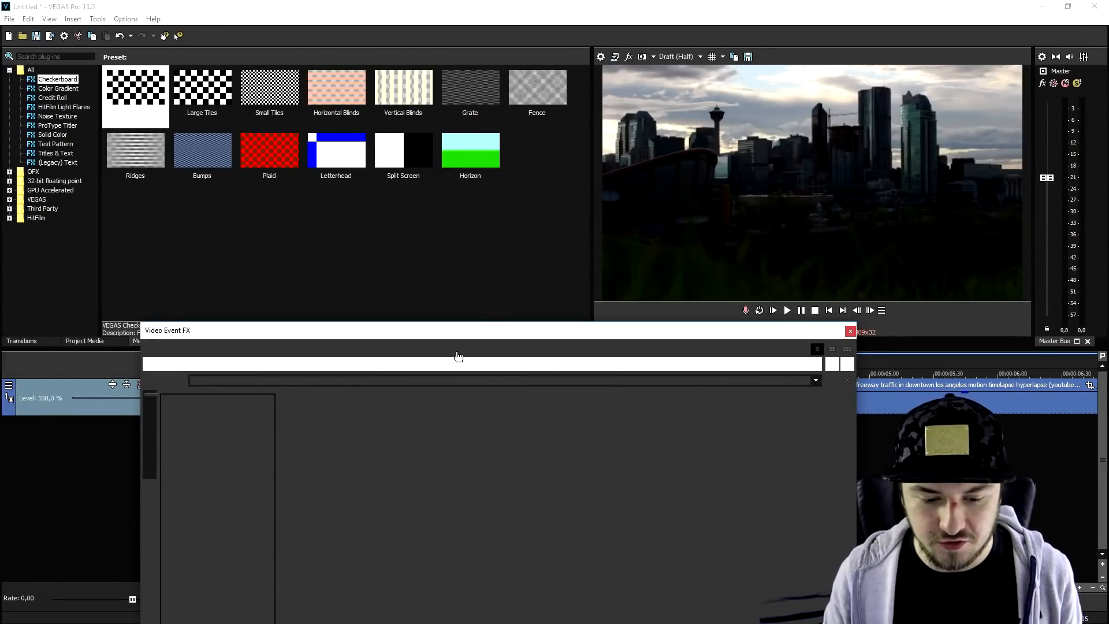
drag(457, 340, 488, 64)
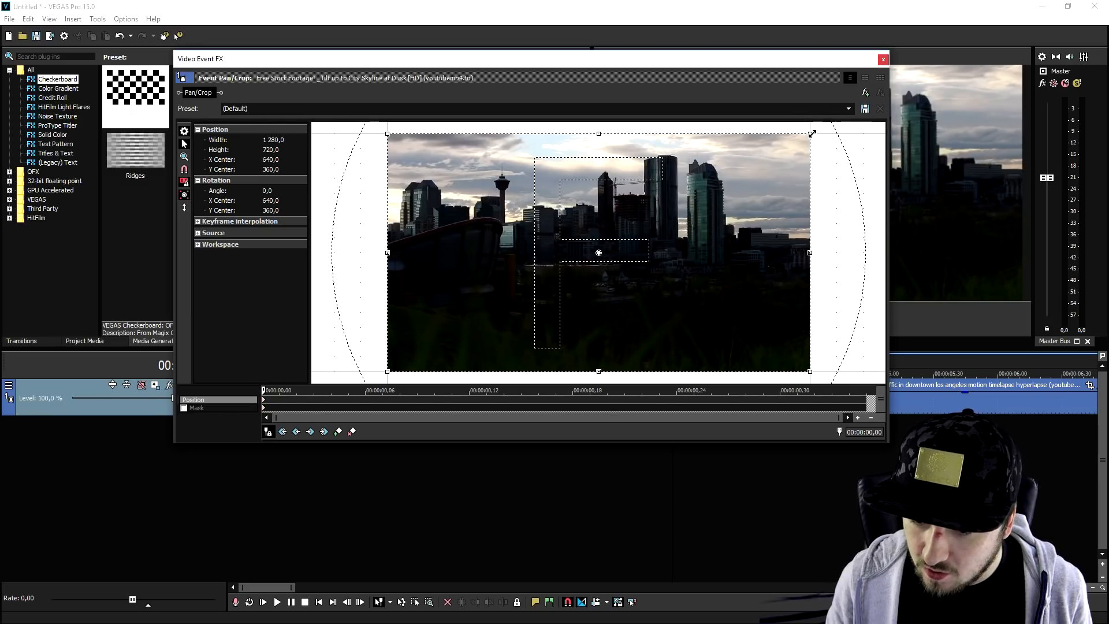
drag(799, 136, 783, 145)
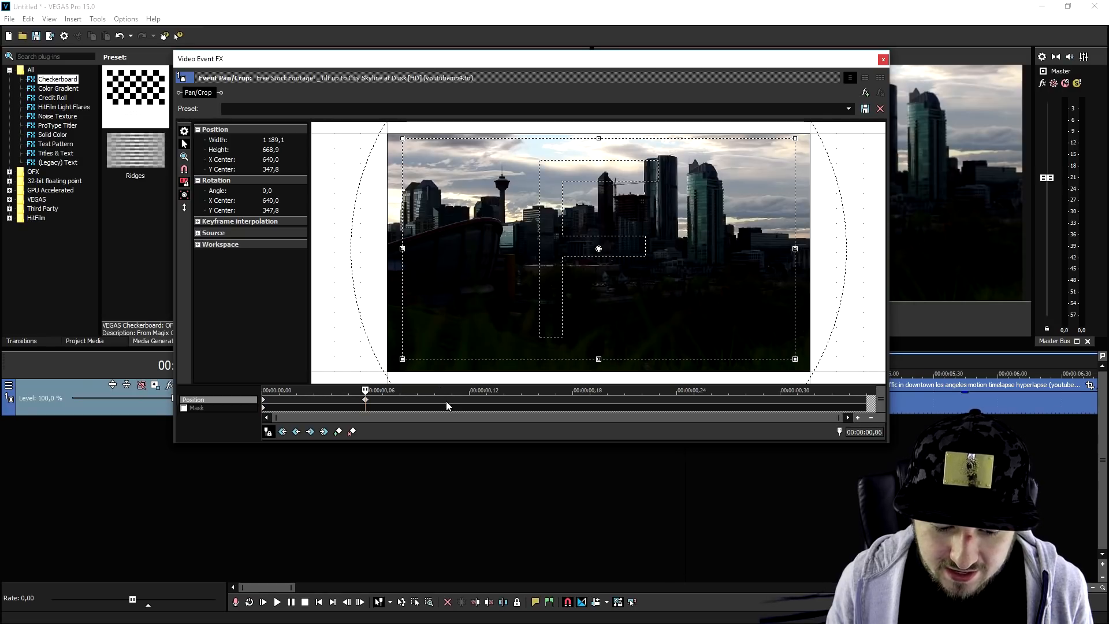
Add position keyframes at frames 11, 16 and 21, moving the crop centre to about (623, 371), (640, 346) and (645, 383).
click(452, 402)
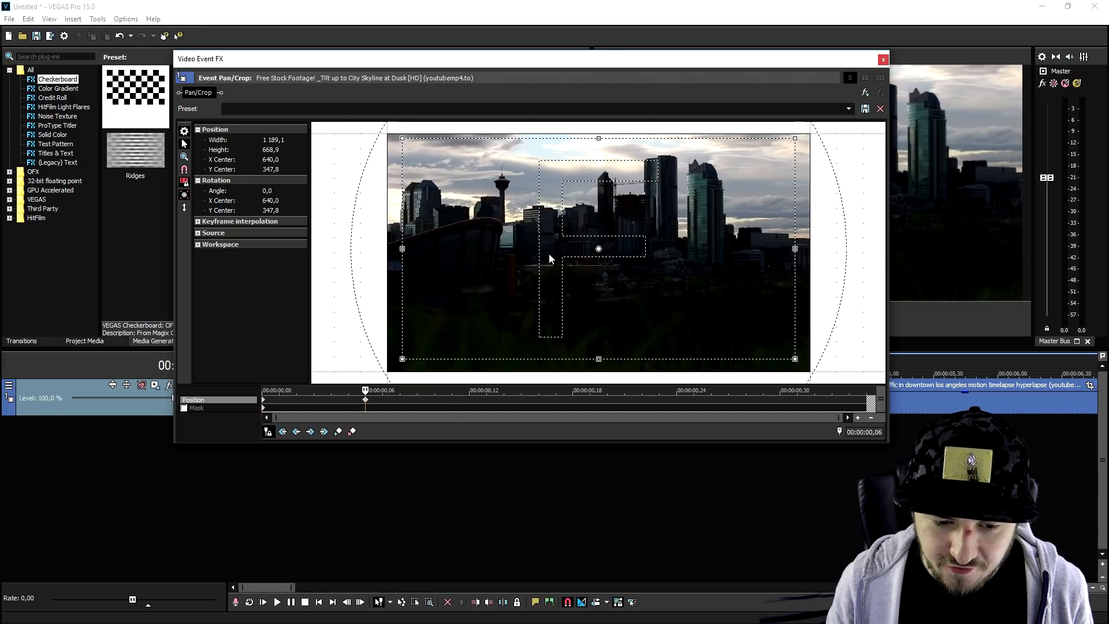
drag(547, 257, 542, 250)
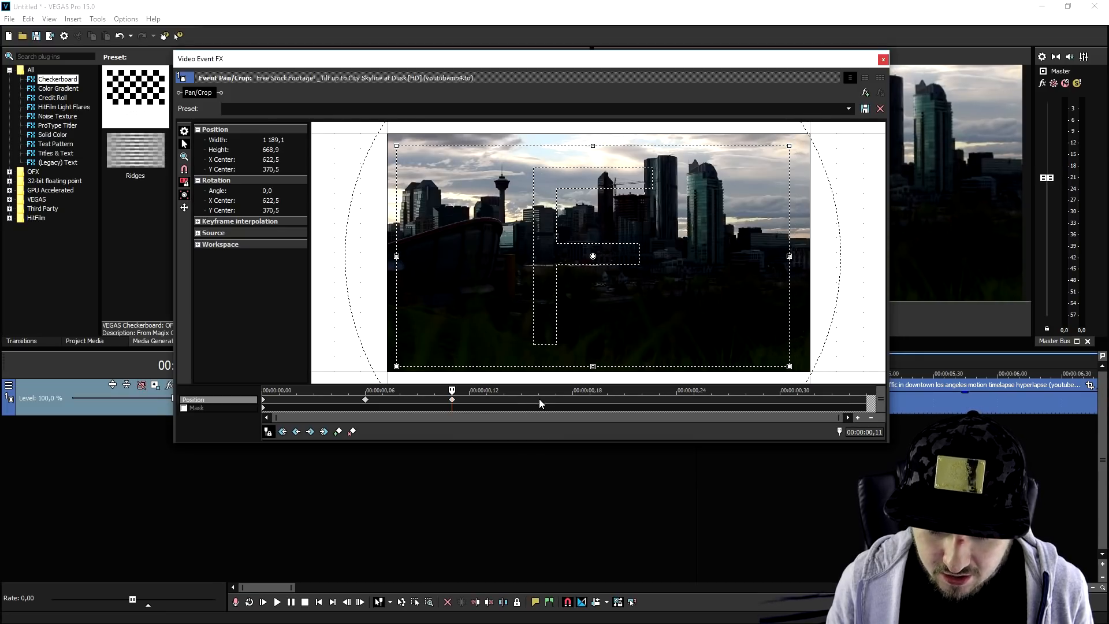
drag(574, 247, 580, 241)
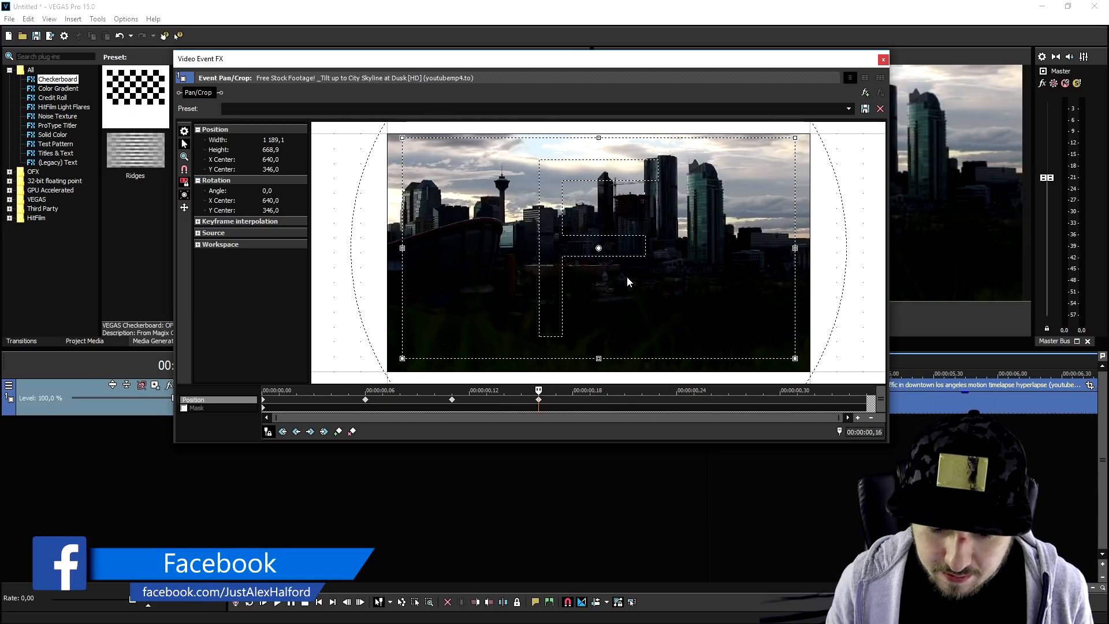
drag(626, 284, 630, 292)
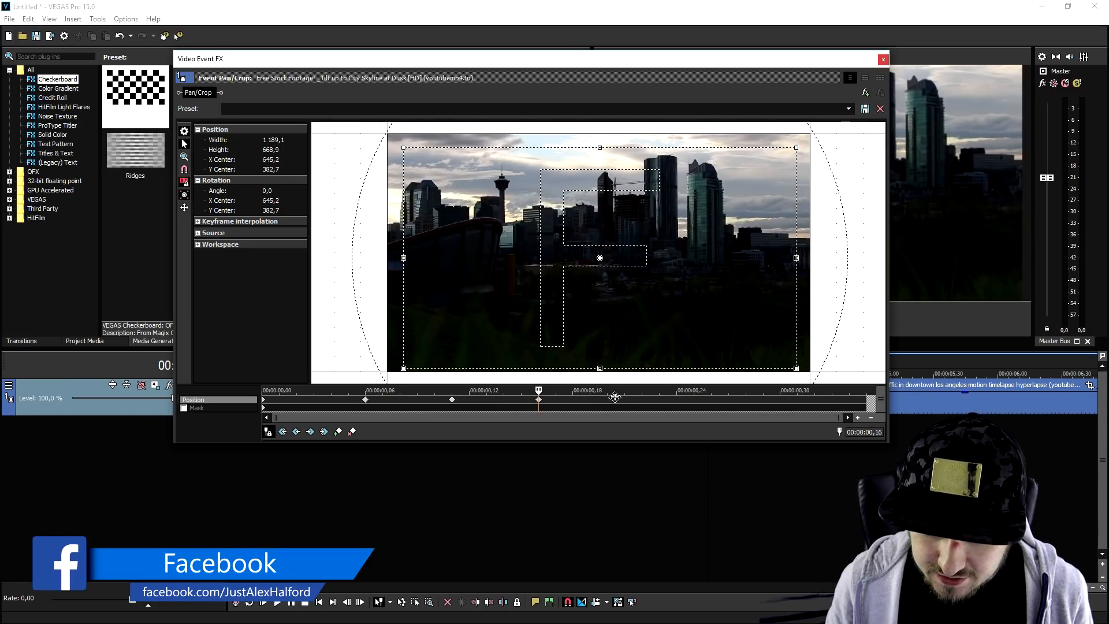
double_click(617, 400)
key(Left)
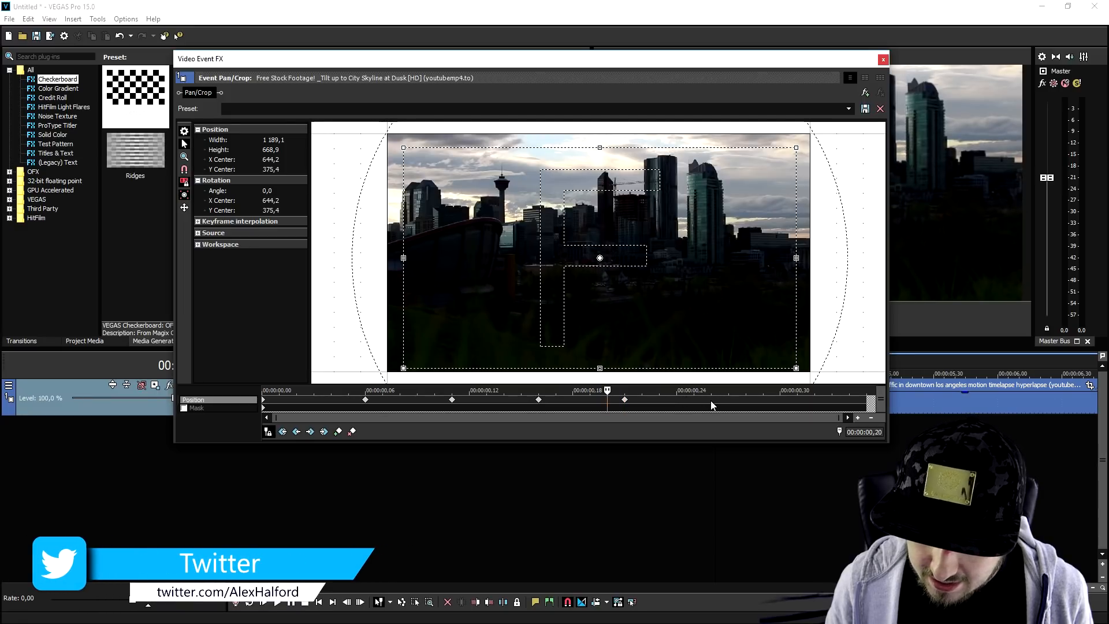
Add position keyframes at frames 26 and 31, moving the crop centre to about (647, 353) and (652, 348).
click(711, 403)
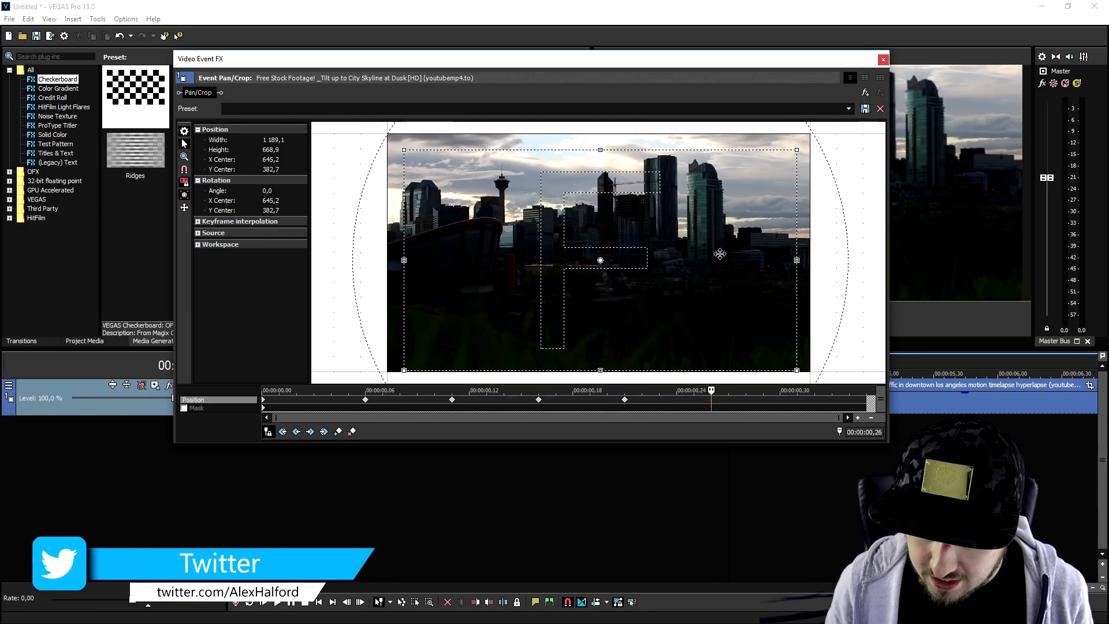
drag(720, 244, 721, 234)
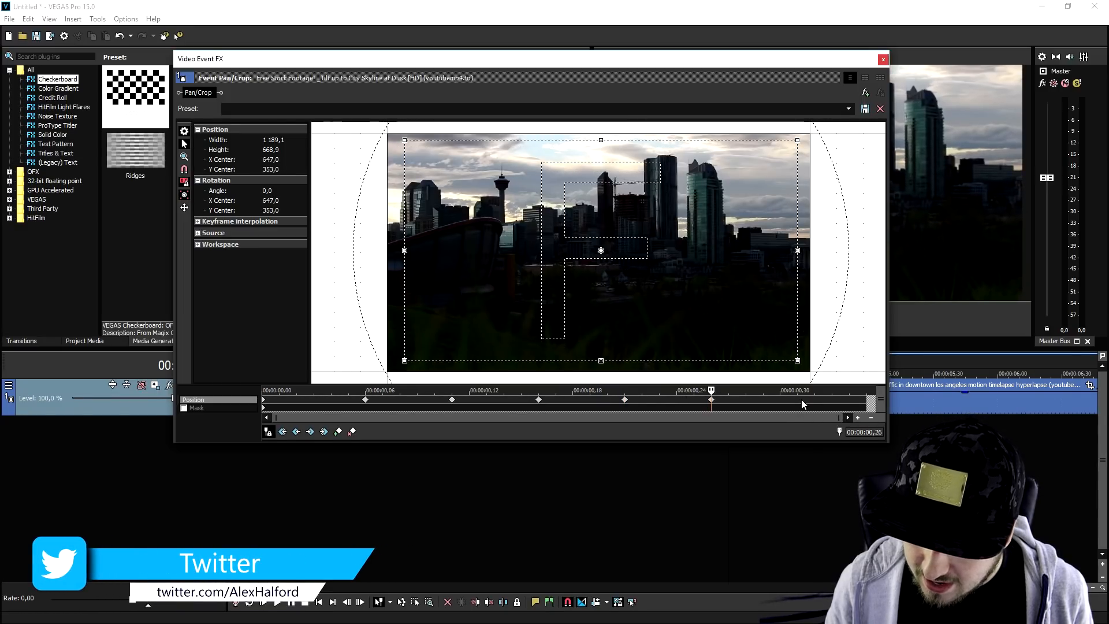
right_click(795, 406)
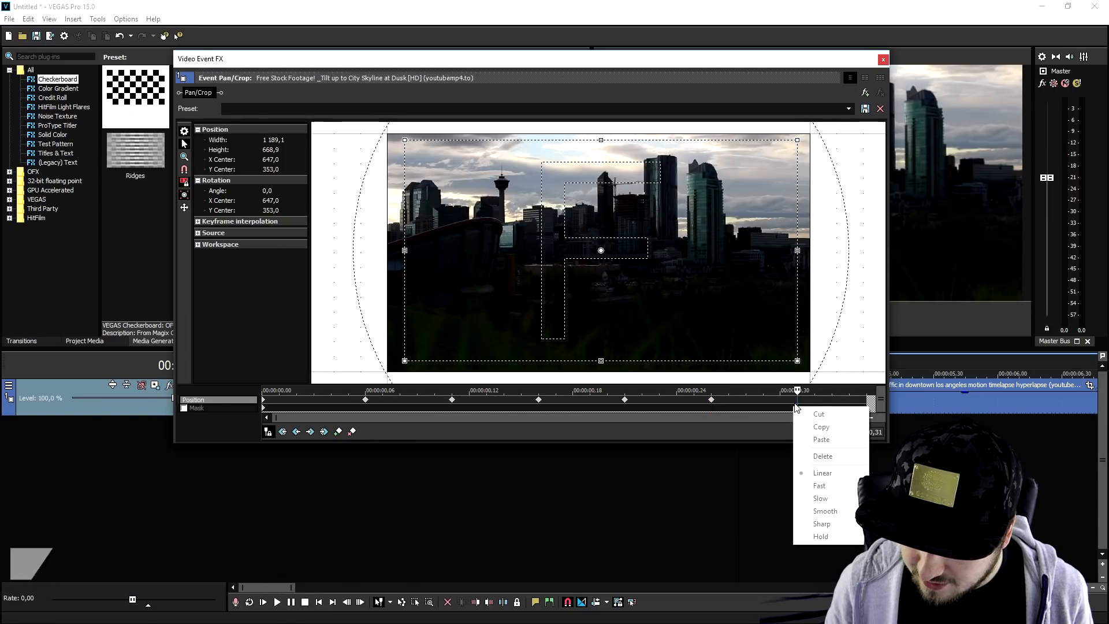
click(797, 406)
drag(701, 256, 704, 255)
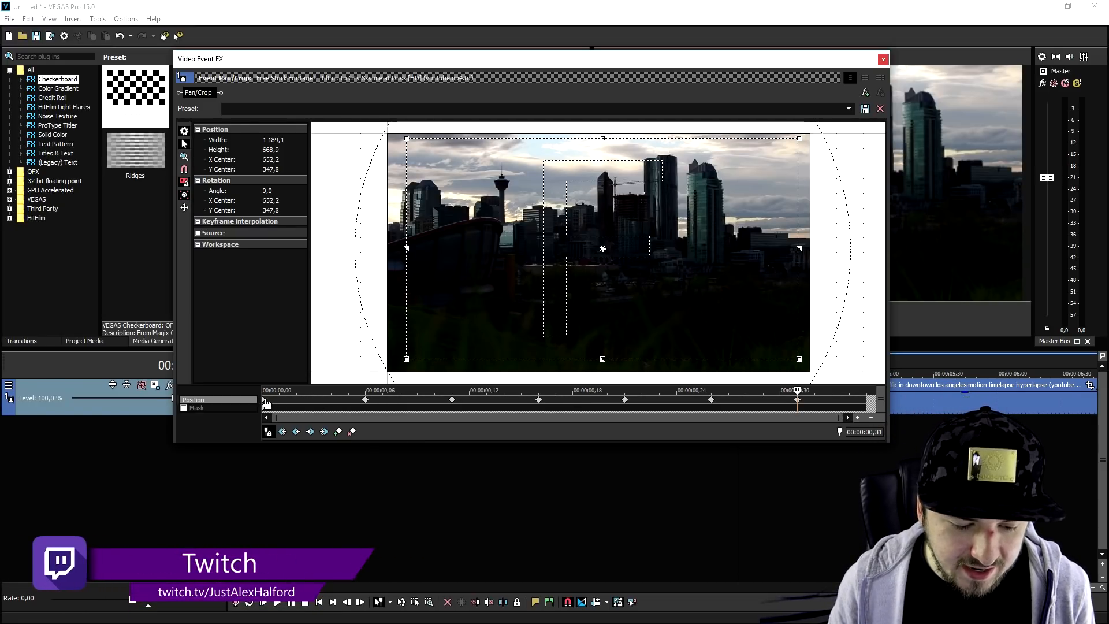
Set the interpolation of the skyline piece's last position keyframe to Smooth.
click(266, 403)
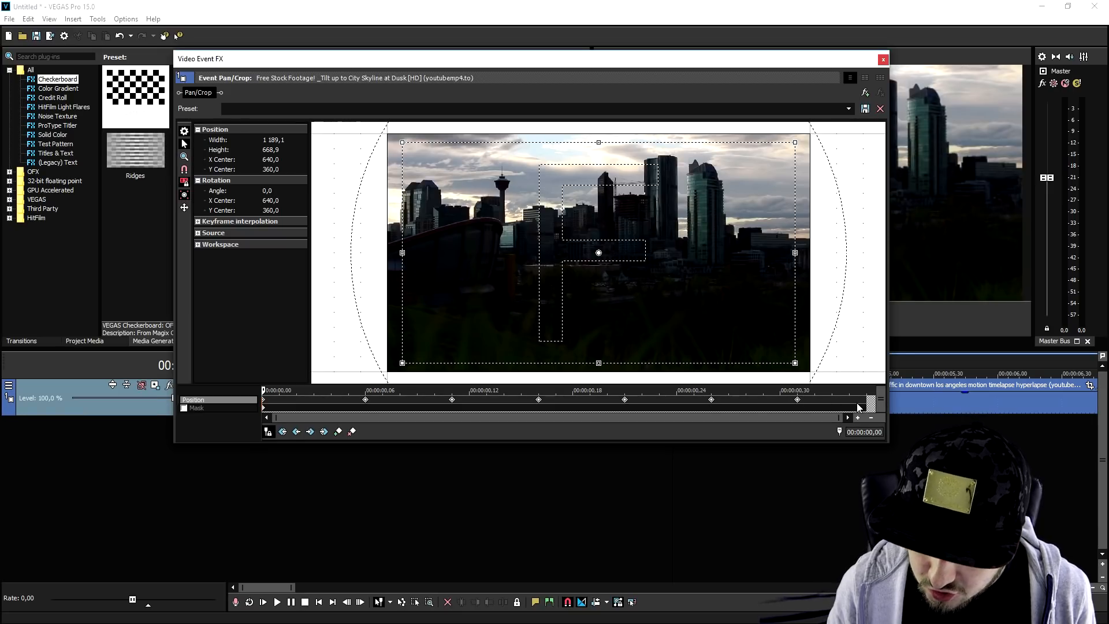
right_click(797, 400)
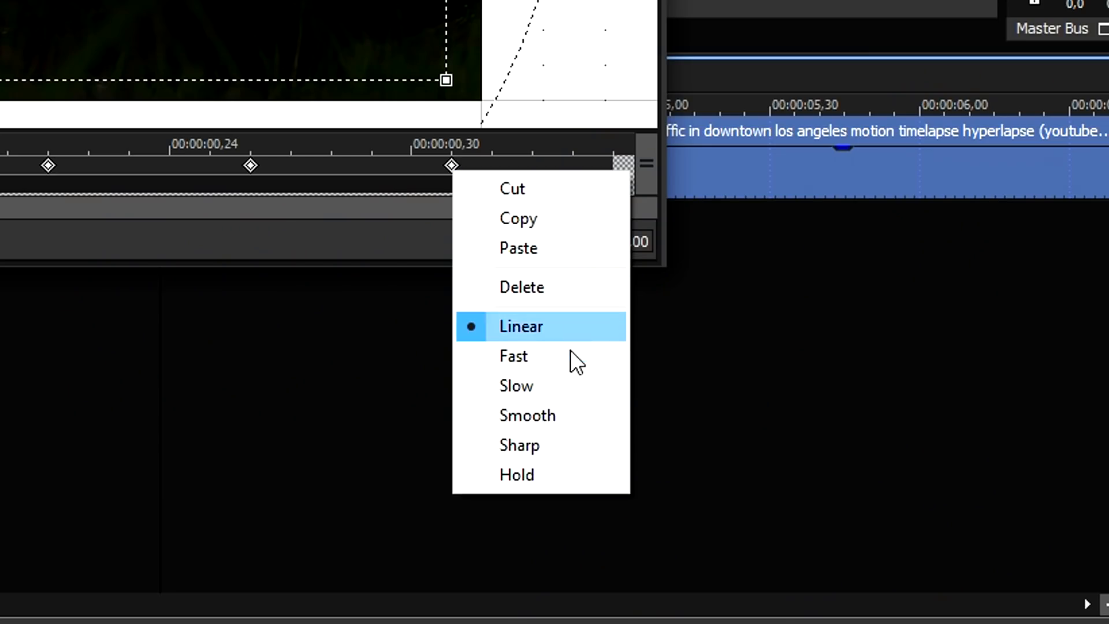
click(556, 422)
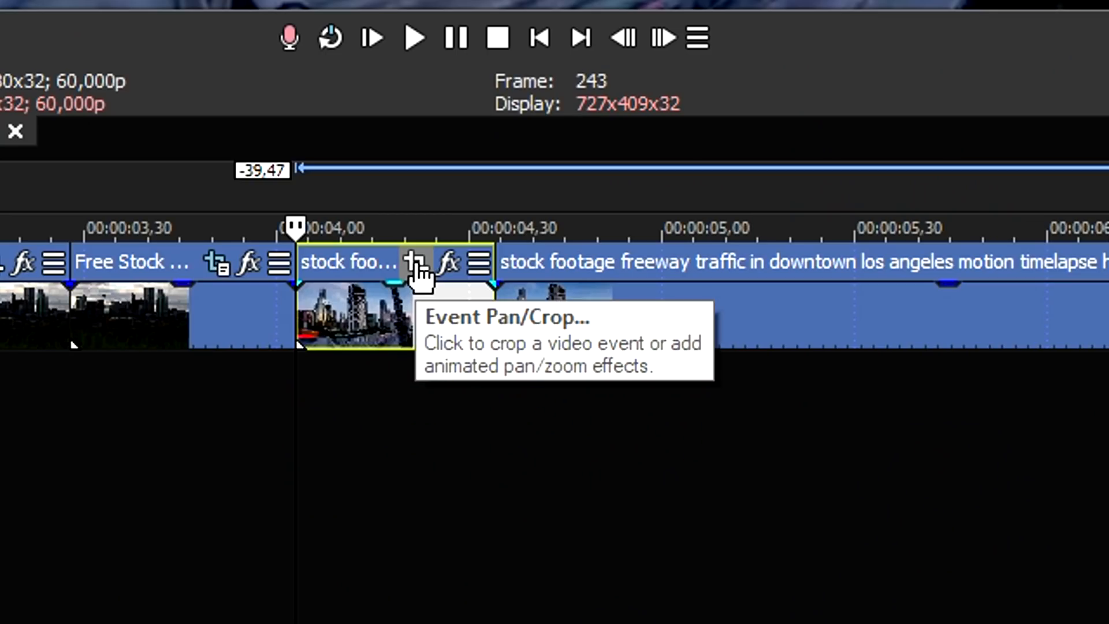
Give the short freeway piece a matching Pan/Crop shake, with a frame of about 554 × 312 and position keyframes up to frame 31.
click(415, 267)
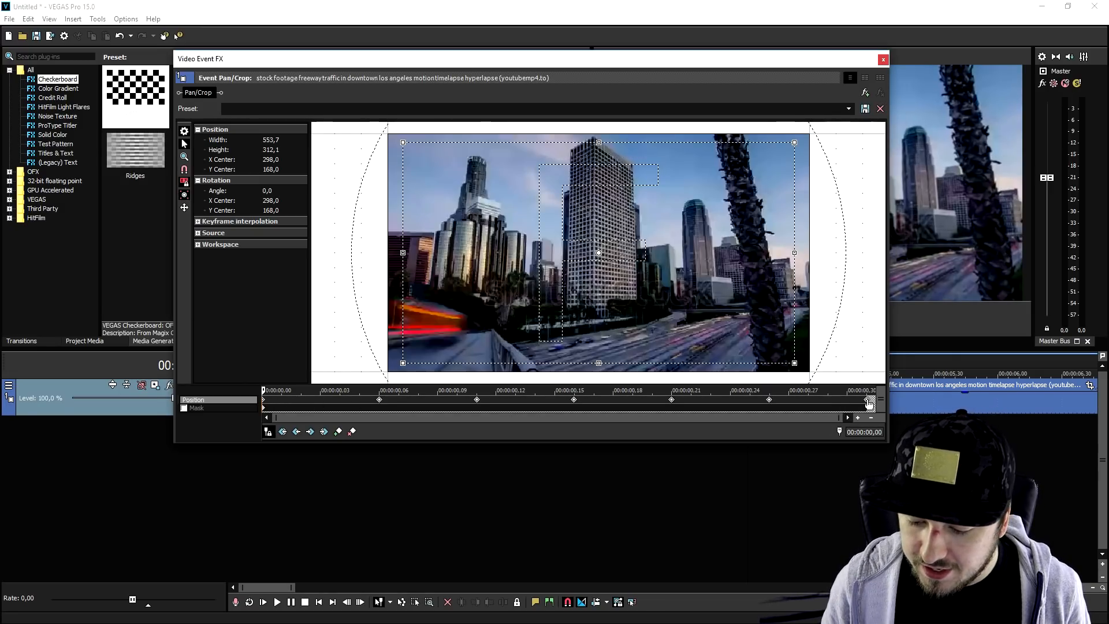
right_click(867, 399)
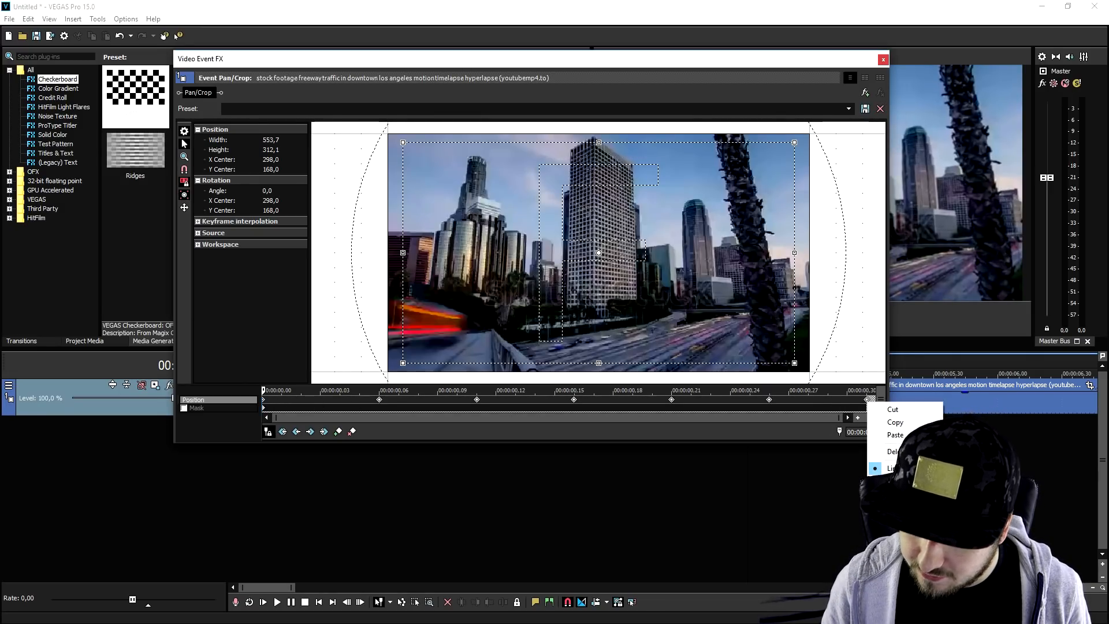
click(937, 82)
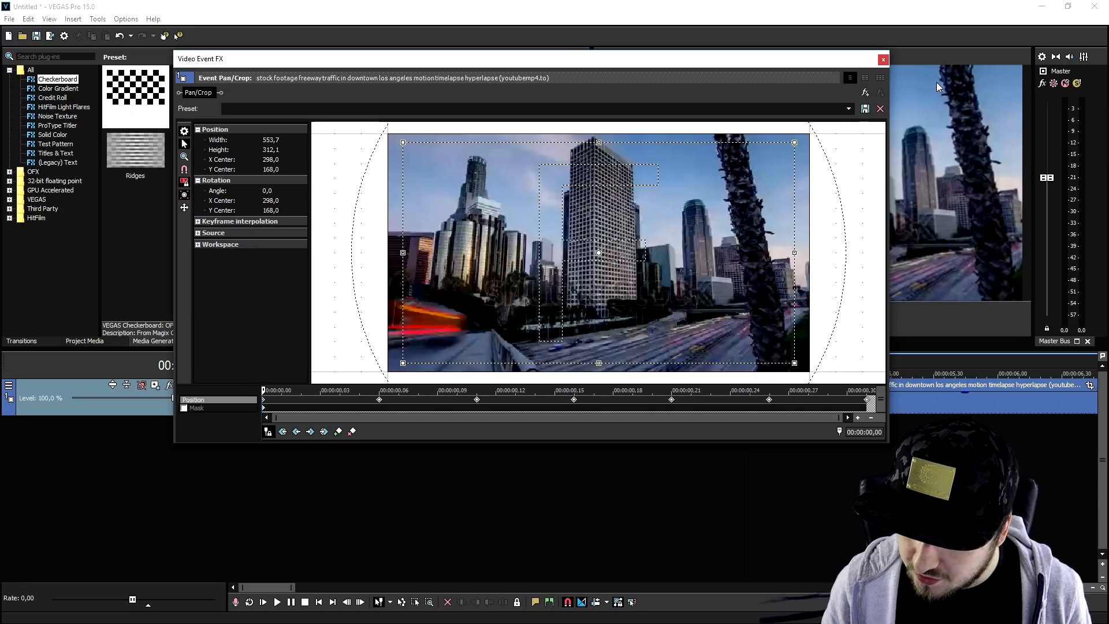
click(884, 60)
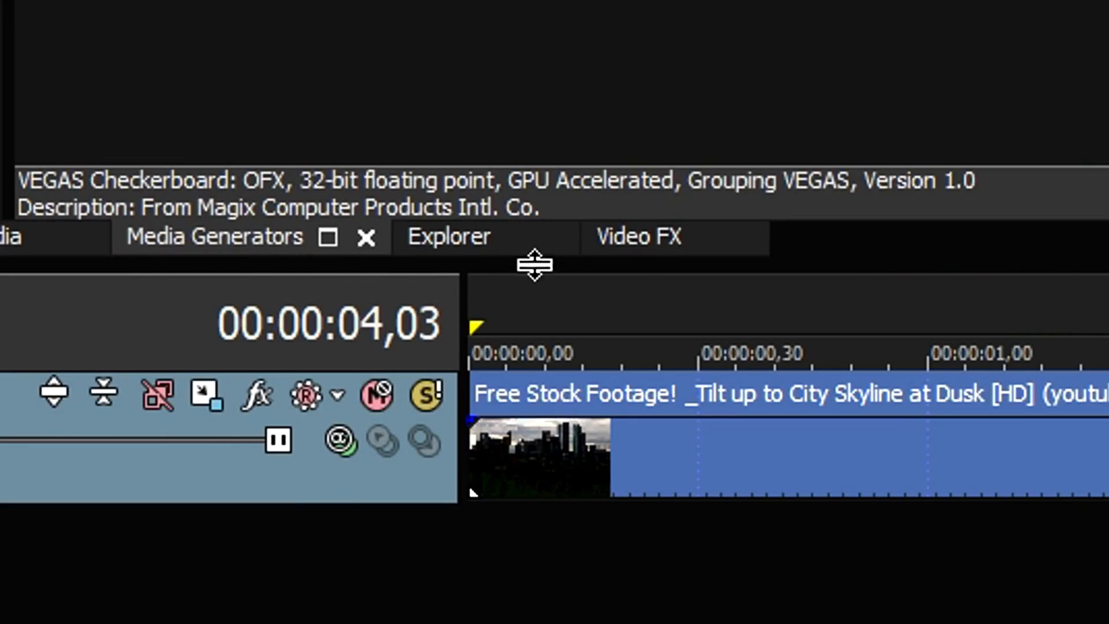
Apply the Linear Blur effect with the 30 Degrees Light preset to the short skyline piece.
click(624, 240)
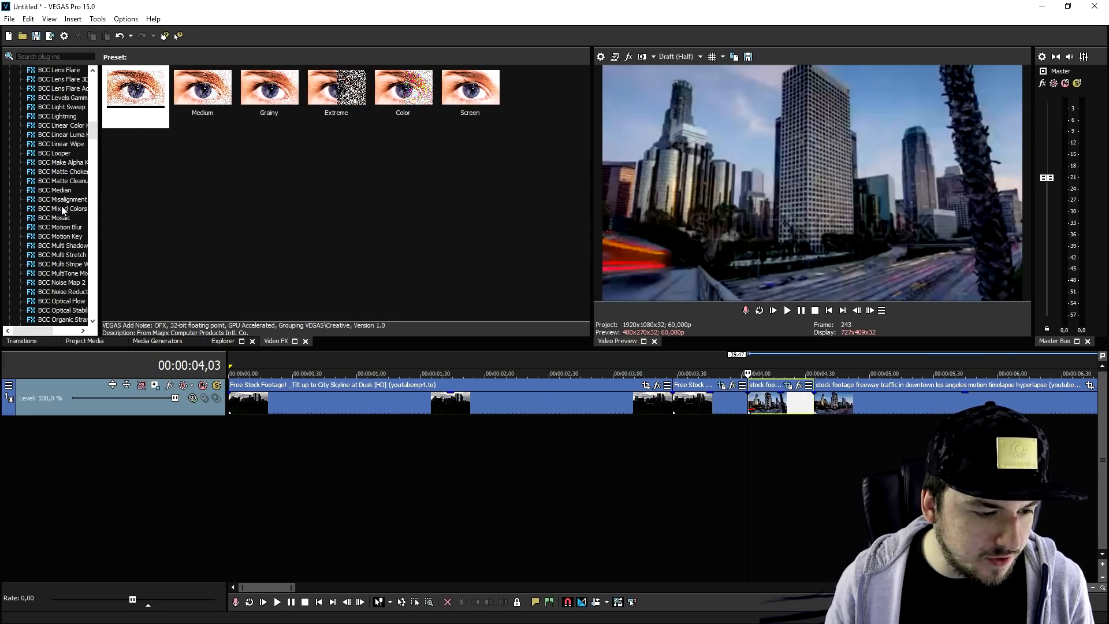
scroll(64, 210, down, 20)
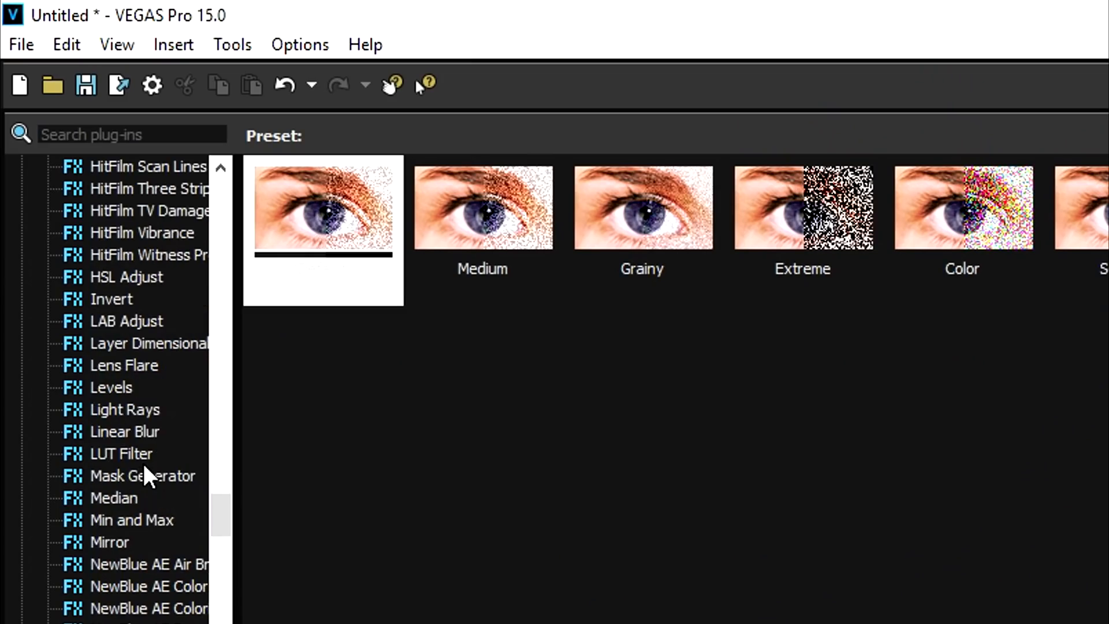
click(139, 433)
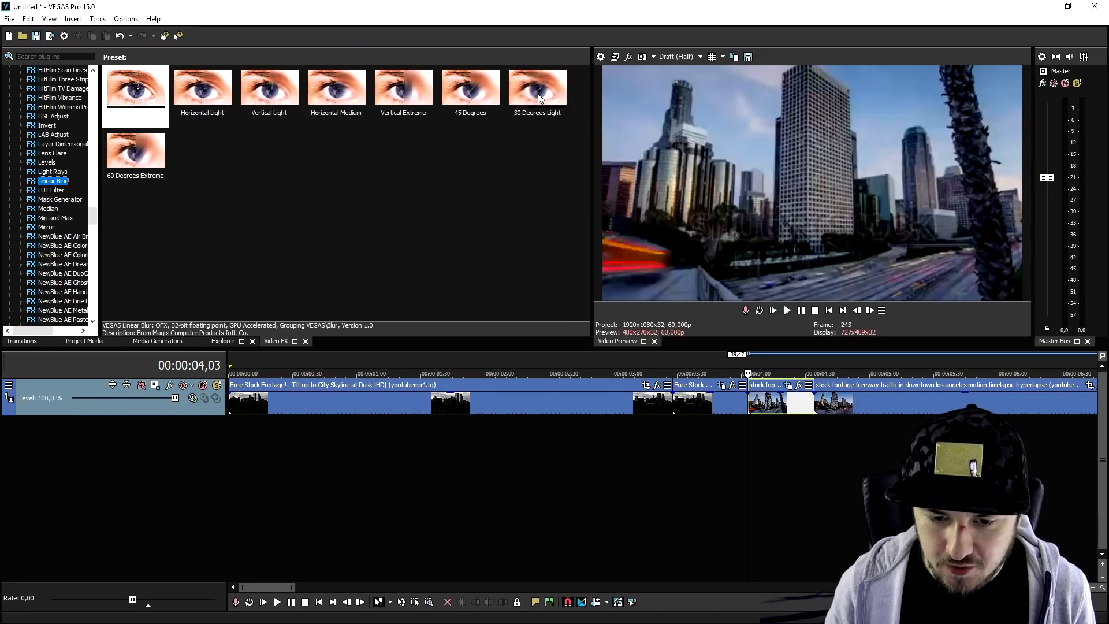
drag(538, 94, 720, 404)
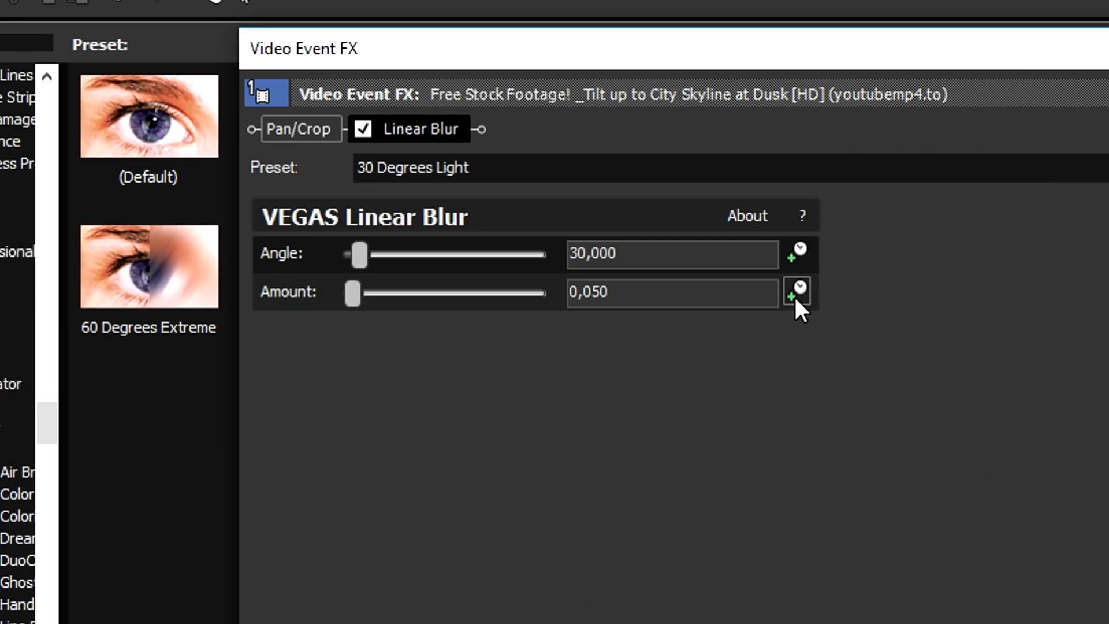
Animate the Linear Blur amount on the skyline piece from 0 at the start to 0,2 at 00:00:00,35.
click(799, 292)
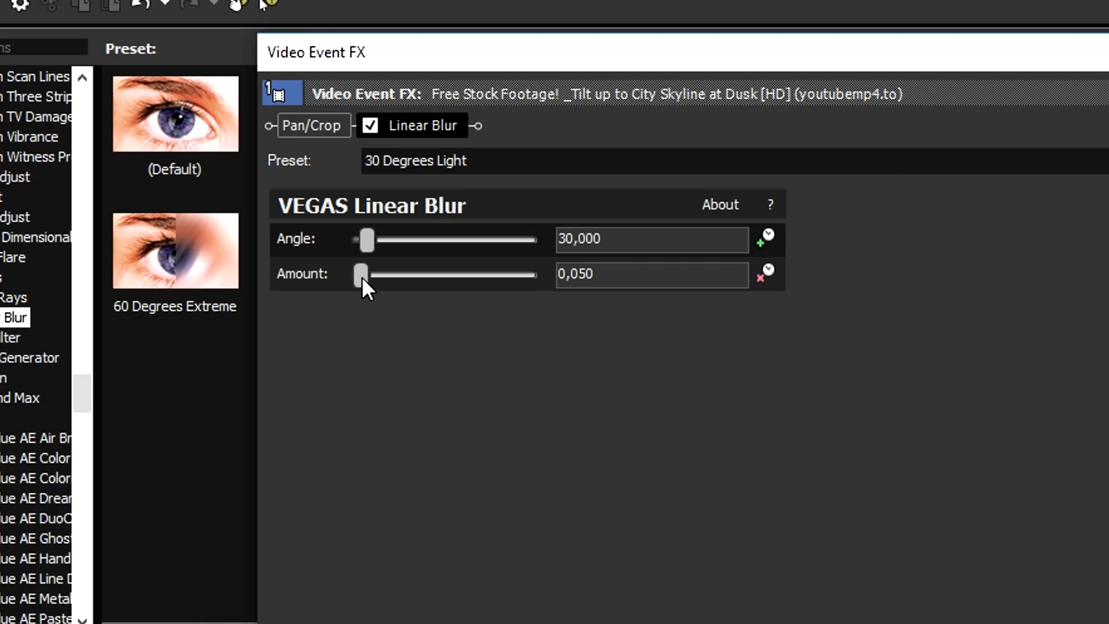
drag(362, 276, 348, 275)
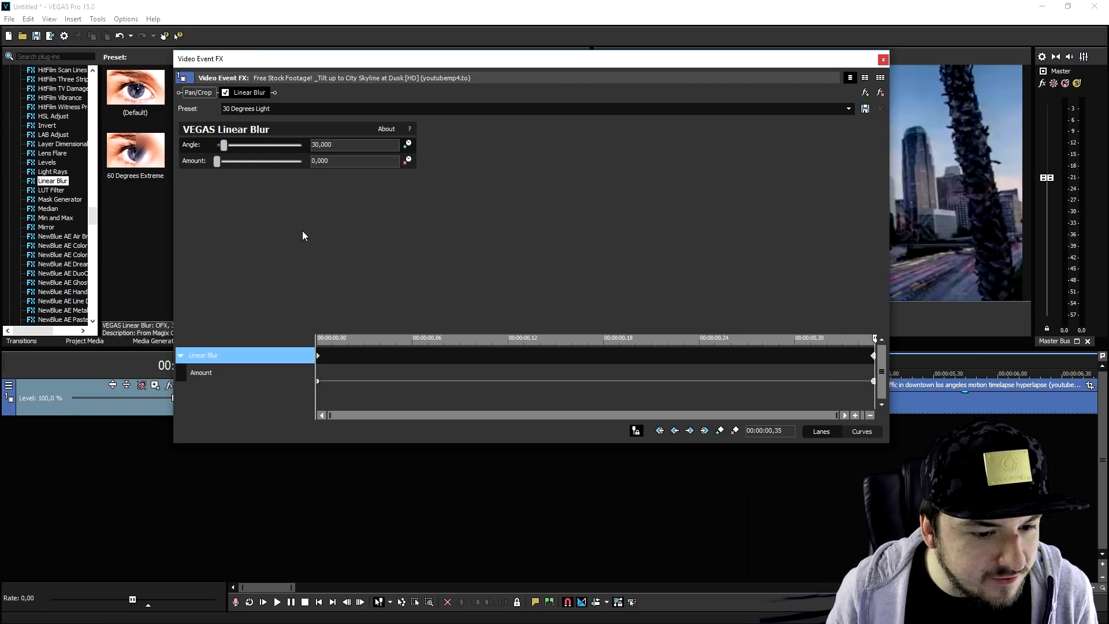
drag(341, 161, 134, 174)
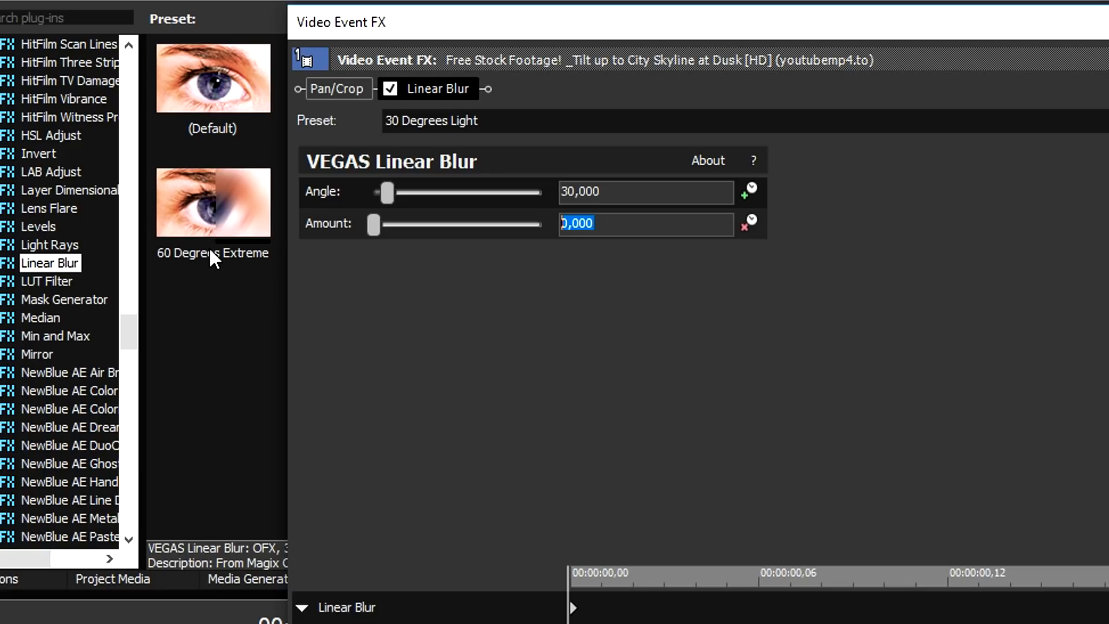
text(0,)
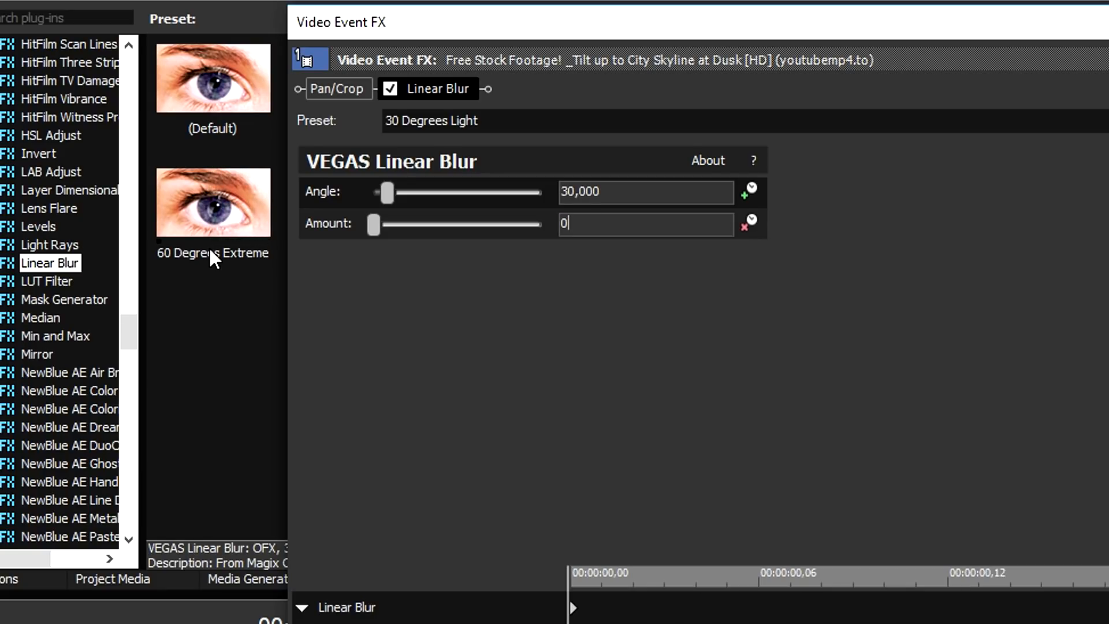
text(2)
key(Return)
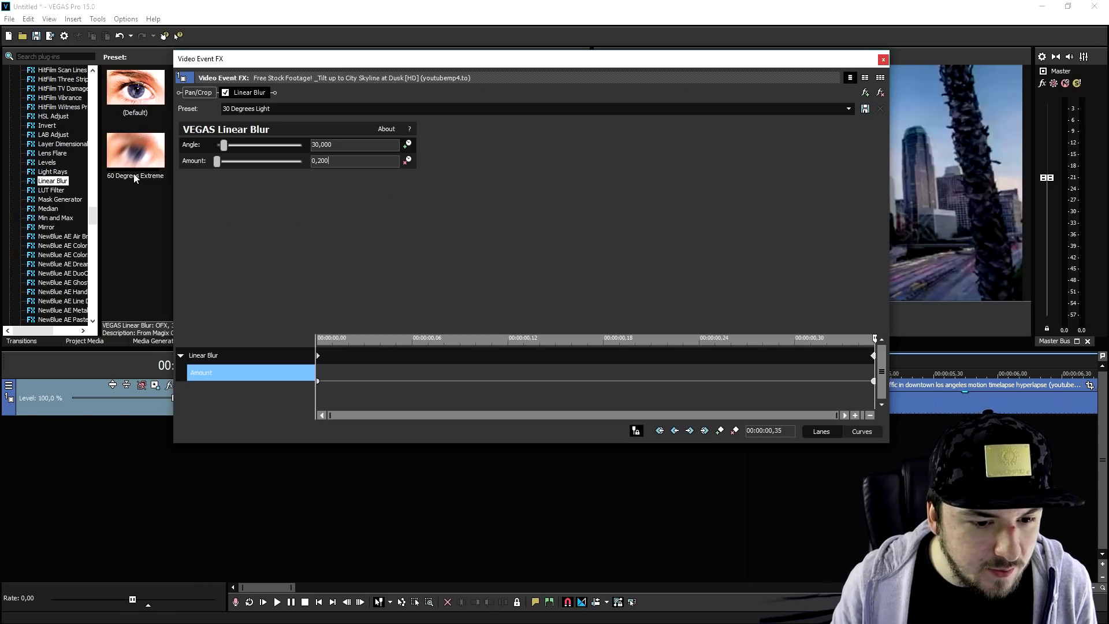
Give the short freeway piece the 30 Degrees Light Linear Blur, keyframing its amount from 0,2 at the start to a second keyframe near the end.
click(883, 60)
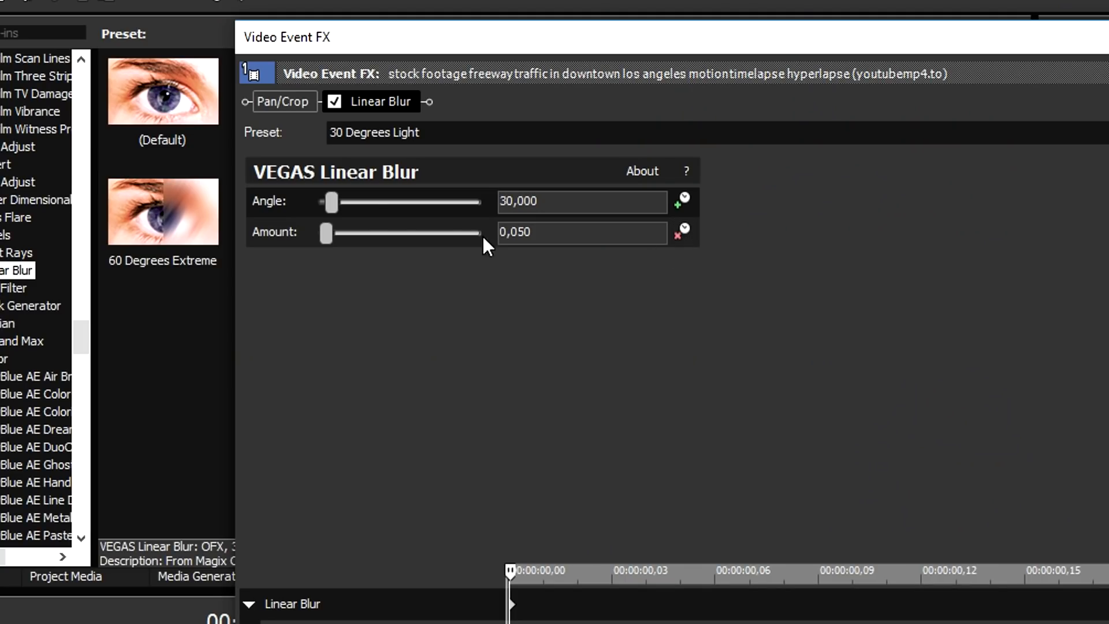
click(575, 236)
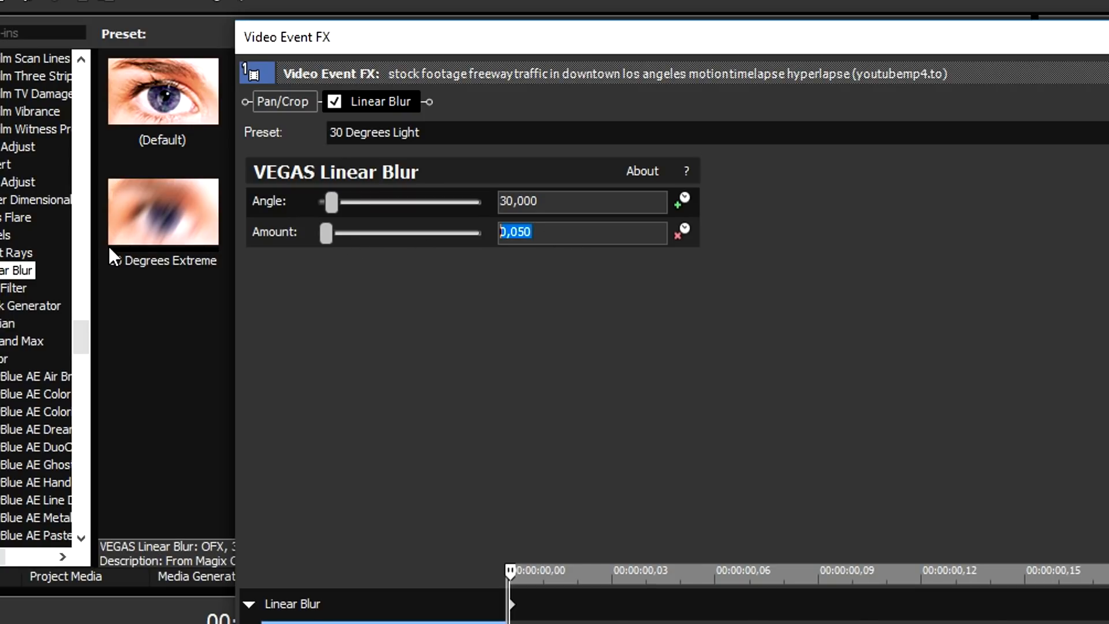
text(0,200)
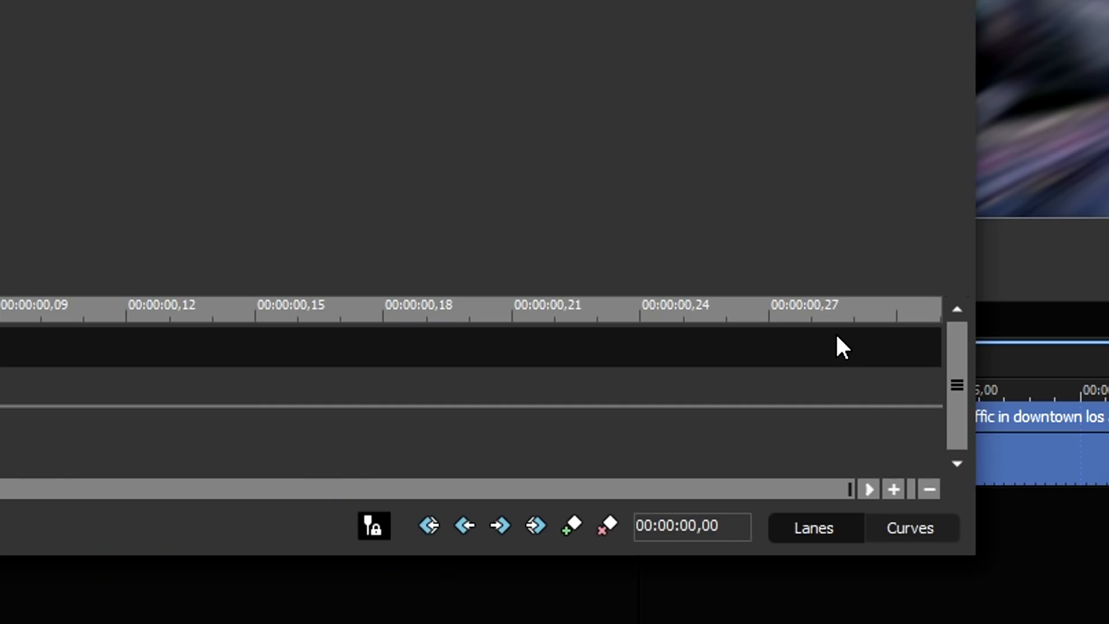
double_click(836, 336)
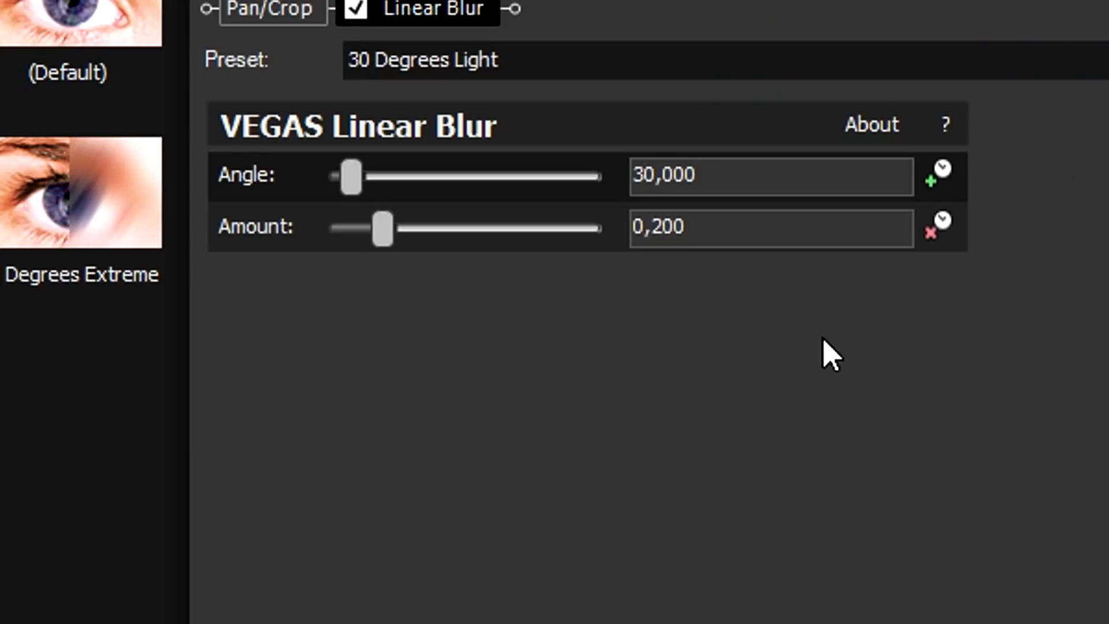
click(768, 225)
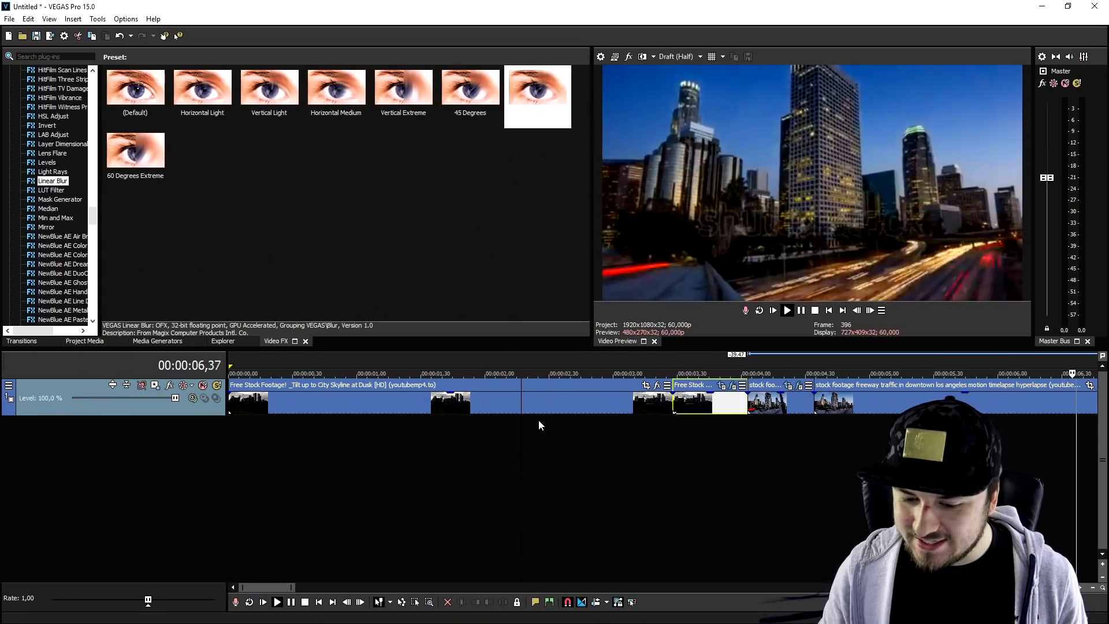
Stop the preview playback of the blurred transition between the skyline and freeway clips.
key(space)
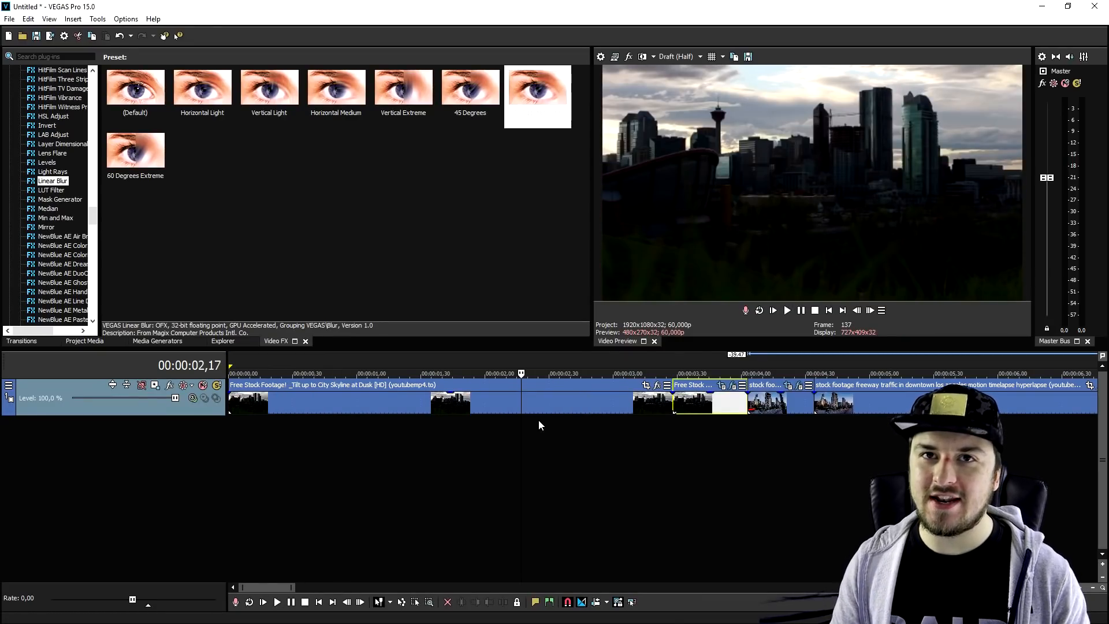